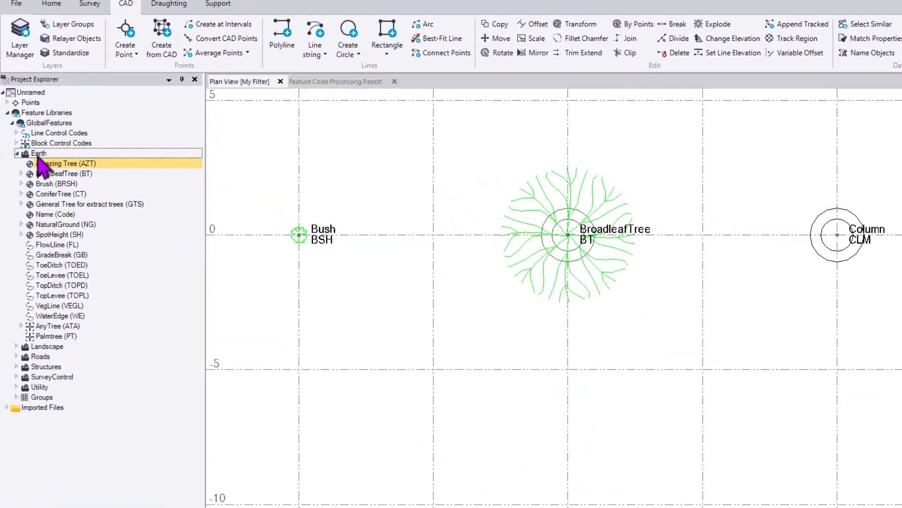
# Step: Start a New Attribute > Numeric on the Amazing Tree (AZT) feature code
pyautogui.rightClick(67, 164)
pyautogui.moveTo(76, 168)
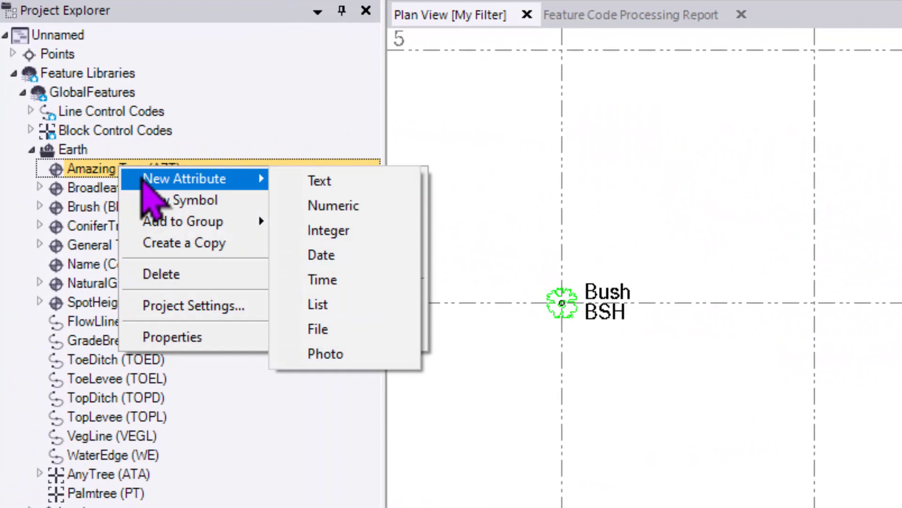
# Step: Add the numeric attribute and name it Spread (m)
pyautogui.click(357, 213)
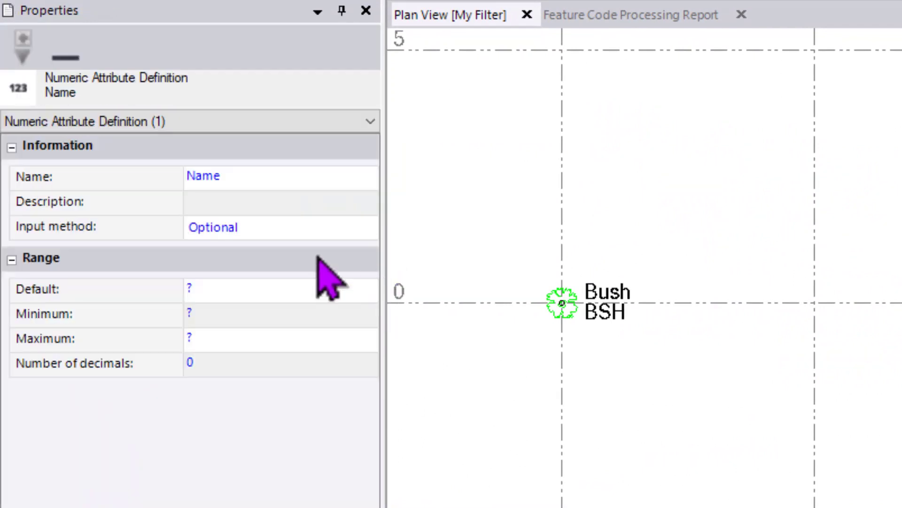
pyautogui.click(258, 178)
pyautogui.moveTo(258, 177); pyautogui.dragTo(17, 177)
pyautogui.write('Spread (m')
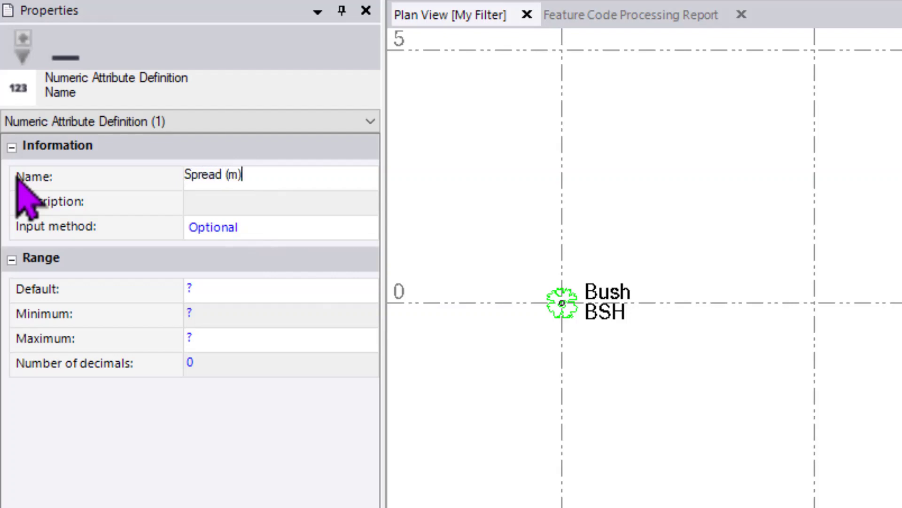
pyautogui.click(258, 204)
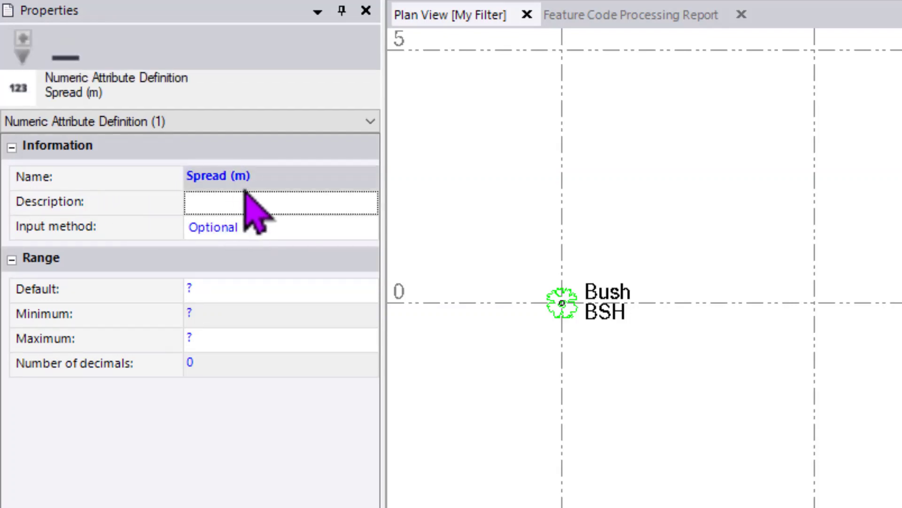
# Step: Paste the canopy-spread-at-drip-line description and set Input method to Required
pyautogui.click(231, 201)
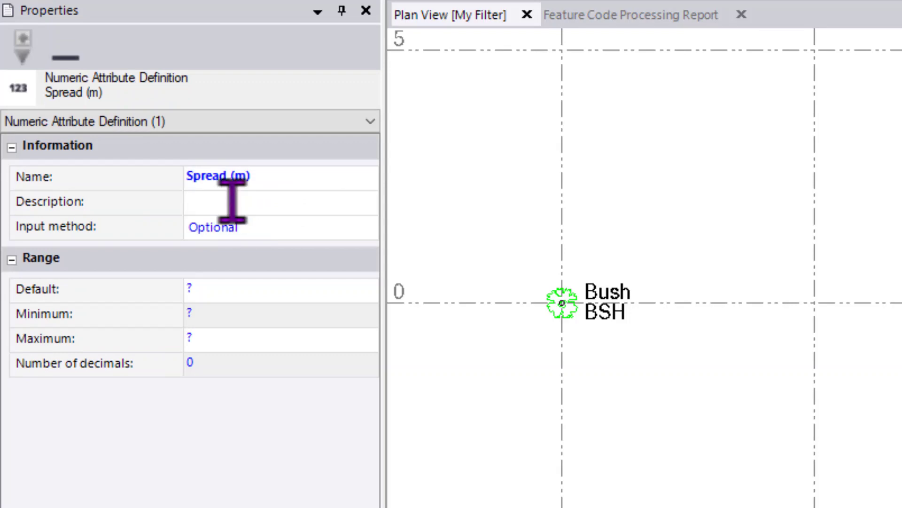
pyautogui.write('Spread of canopy at drip line in metres')
pyautogui.click(286, 231)
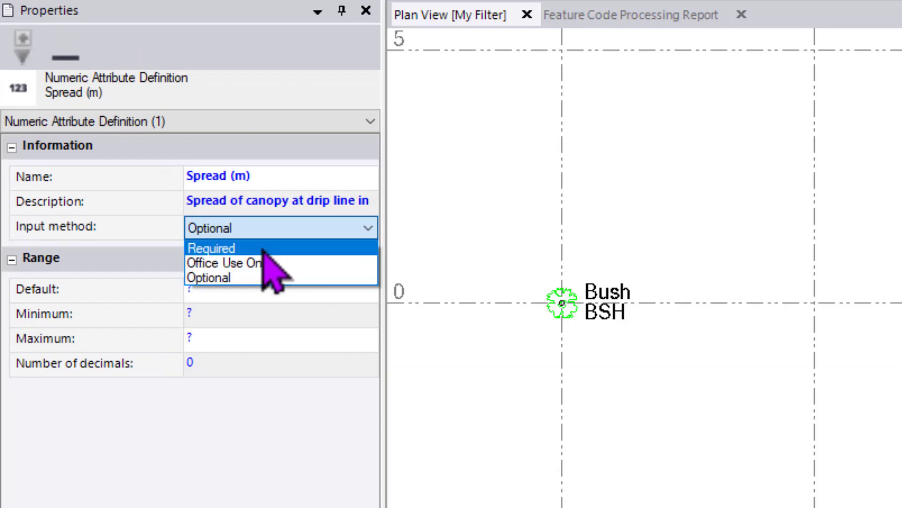
pyautogui.click(239, 250)
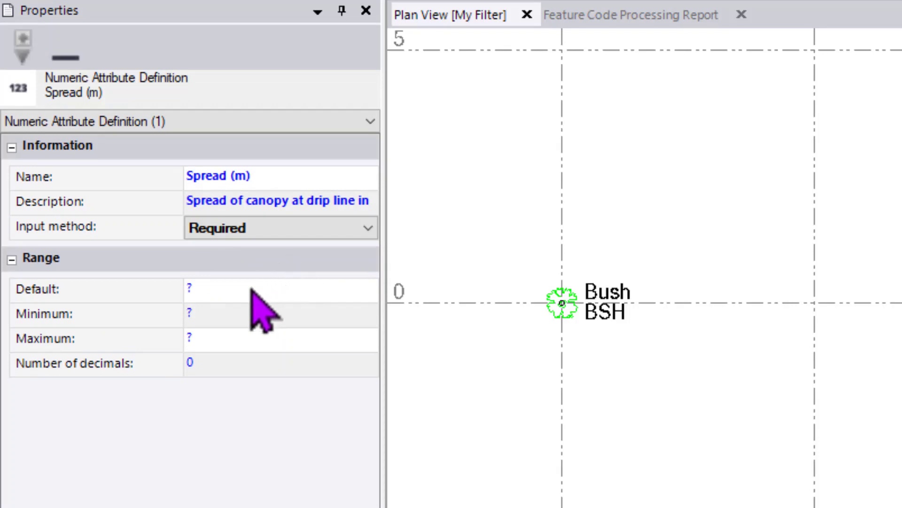
# Step: Enter range Default 3, Minimum 1 and Maximum 30, then edit Number of decimals
pyautogui.click(268, 293)
pyautogui.doubleClick(270, 292)
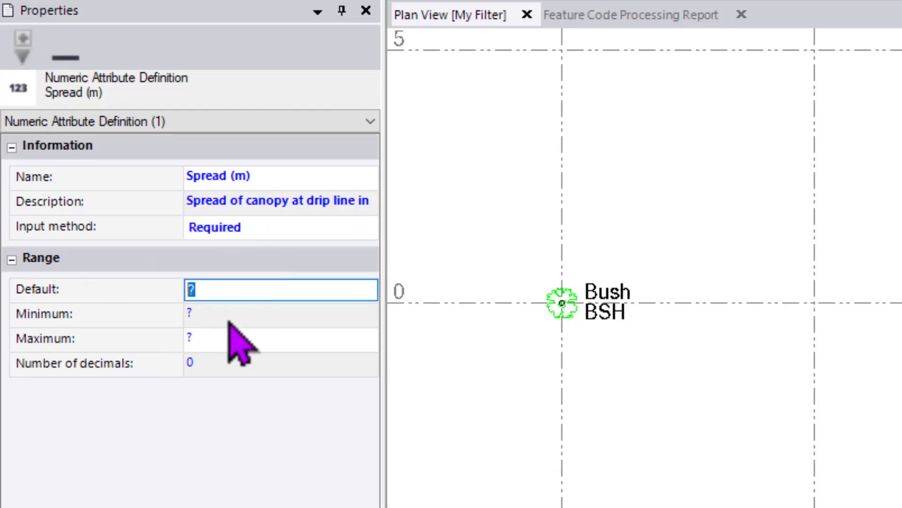
pyautogui.write('3')
pyautogui.press('Tab')
pyautogui.doubleClick(211, 312)
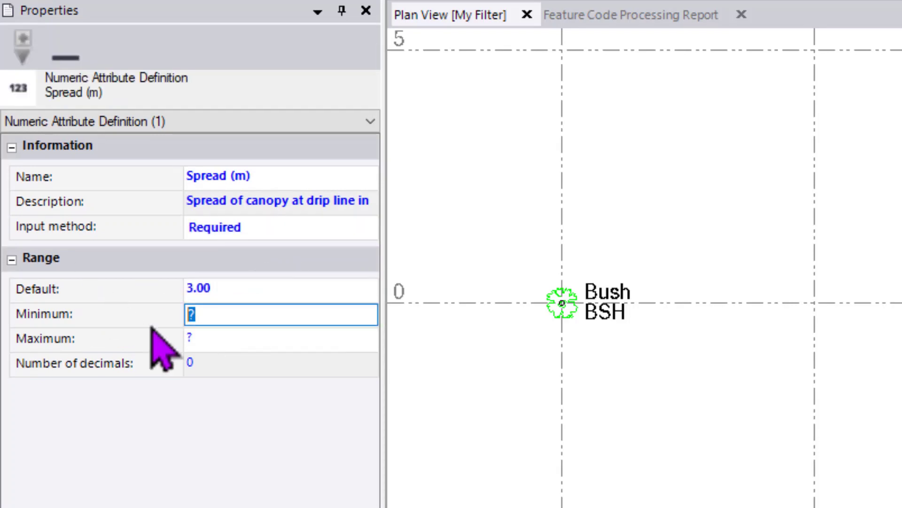
pyautogui.write('1')
pyautogui.press('Tab')
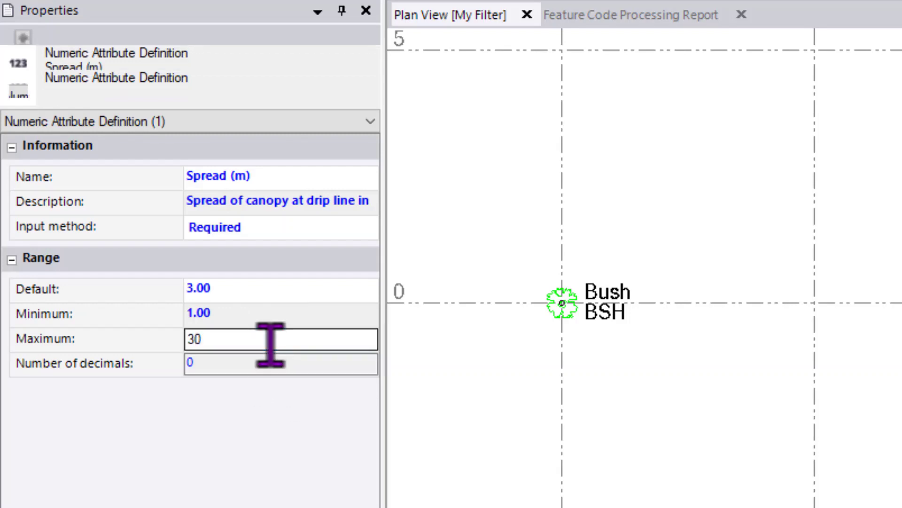
pyautogui.click(251, 371)
pyautogui.click(236, 371)
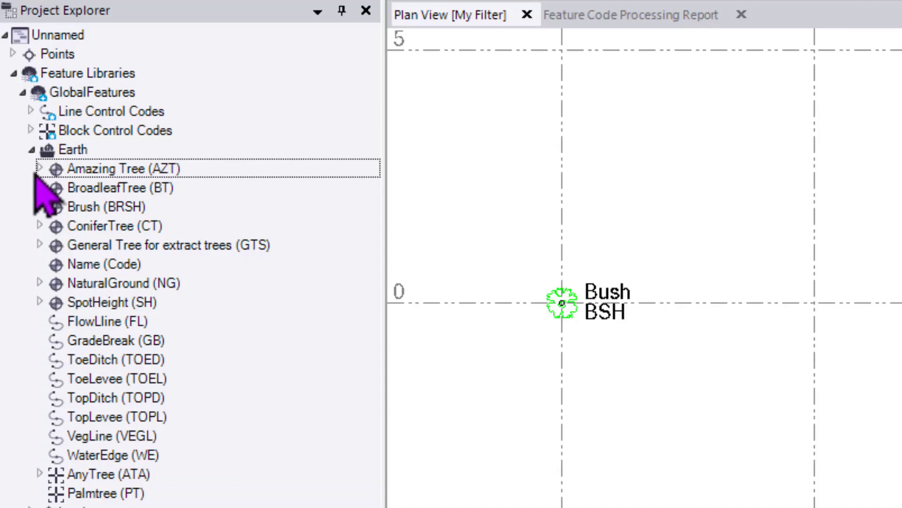
# Step: Expand Amazing Tree (AZT) and its Attributes node to show Spread (m), then select the feature
pyautogui.click(40, 168)
pyautogui.click(49, 188)
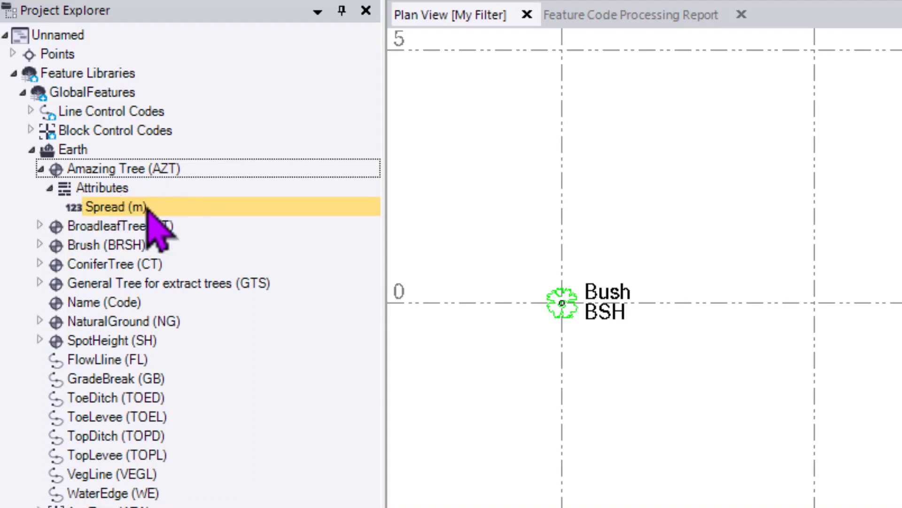
pyautogui.click(100, 169)
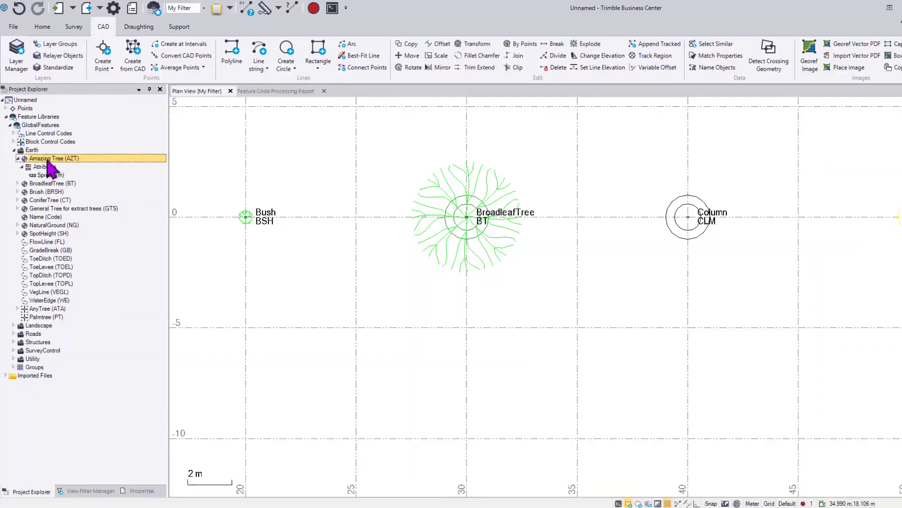
# Step: Add a new symbol to Amazing Tree (AZT) named Spread
pyautogui.rightClick(48, 159)
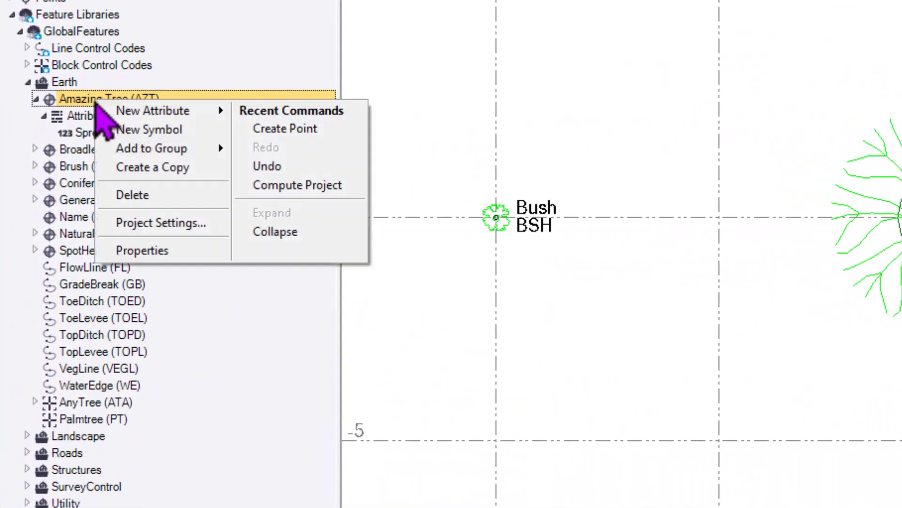
pyautogui.click(175, 132)
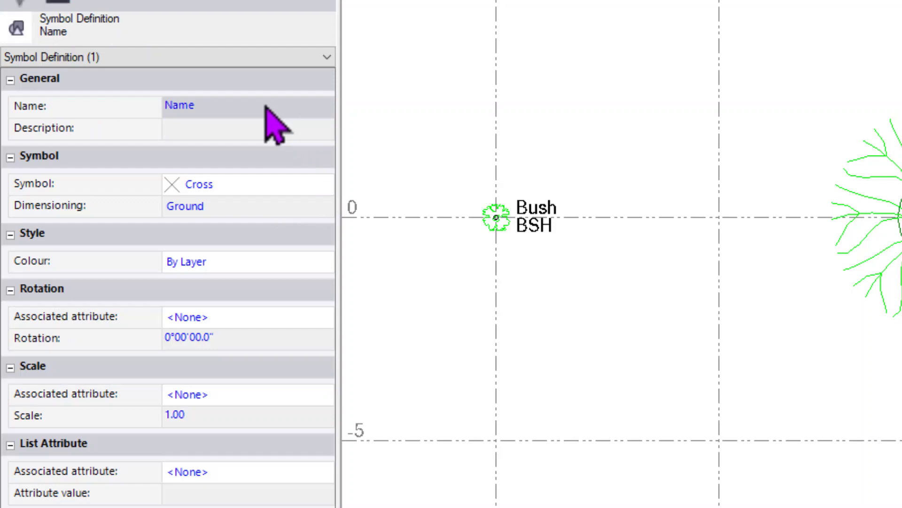
pyautogui.click(249, 107)
pyautogui.hotkey('ctrl', 'a')
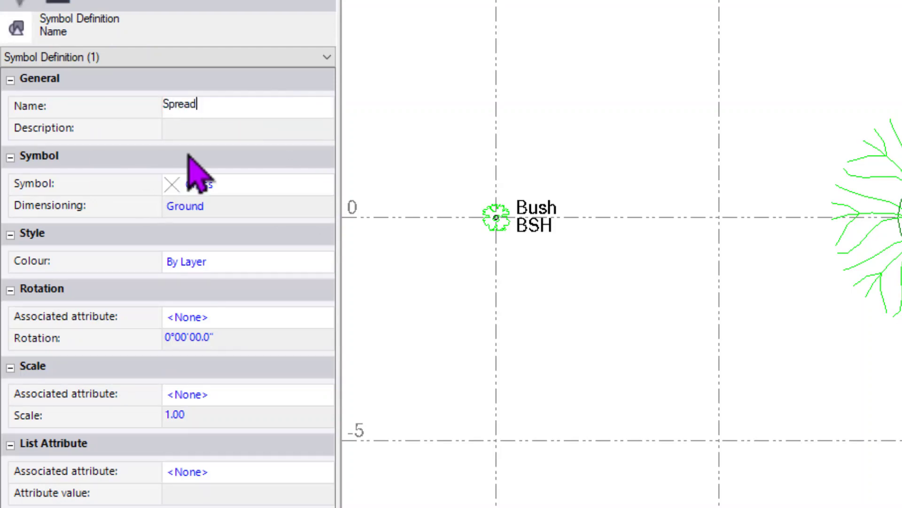
pyautogui.click(245, 188)
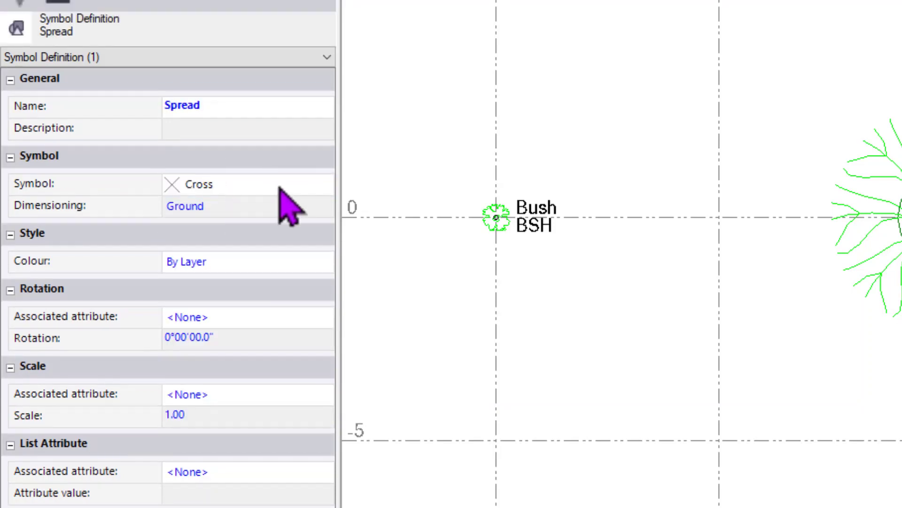
# Step: Choose <<Import symbols>> from the Symbol list to bring up the Symbol Manager
pyautogui.click(280, 188)
pyautogui.click(324, 185)
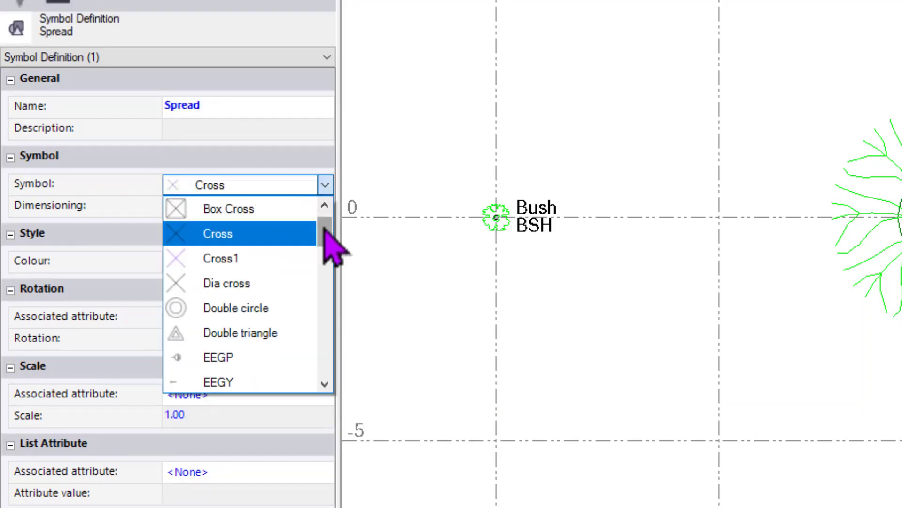
pyautogui.moveTo(322, 222); pyautogui.dragTo(337, 370)
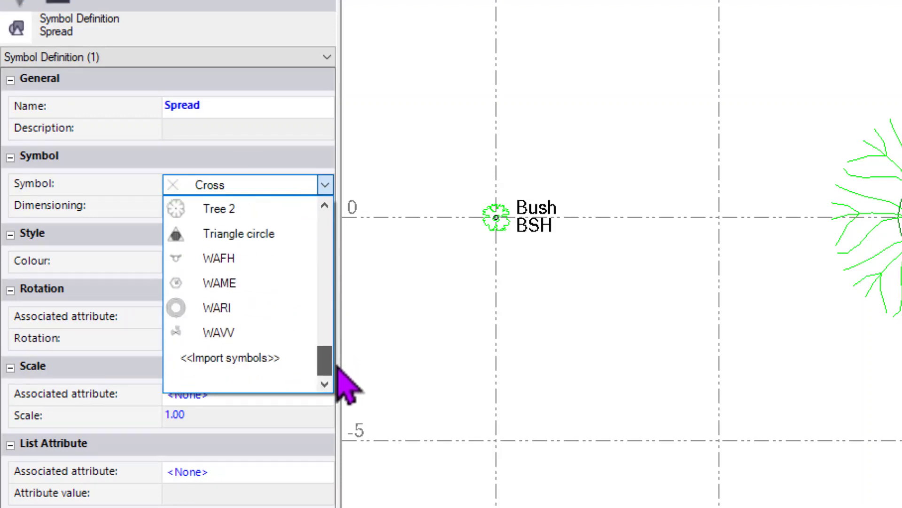
pyautogui.click(237, 360)
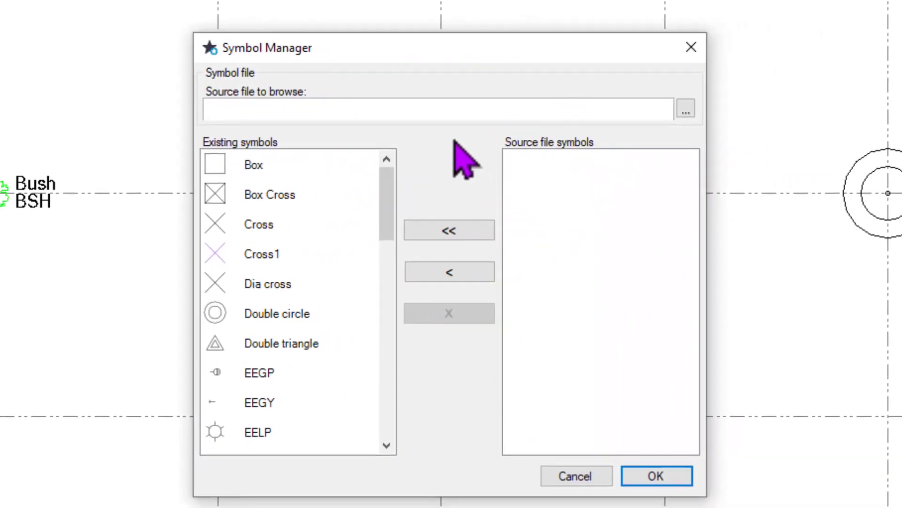
pyautogui.moveTo(384, 175); pyautogui.dragTo(365, 185)
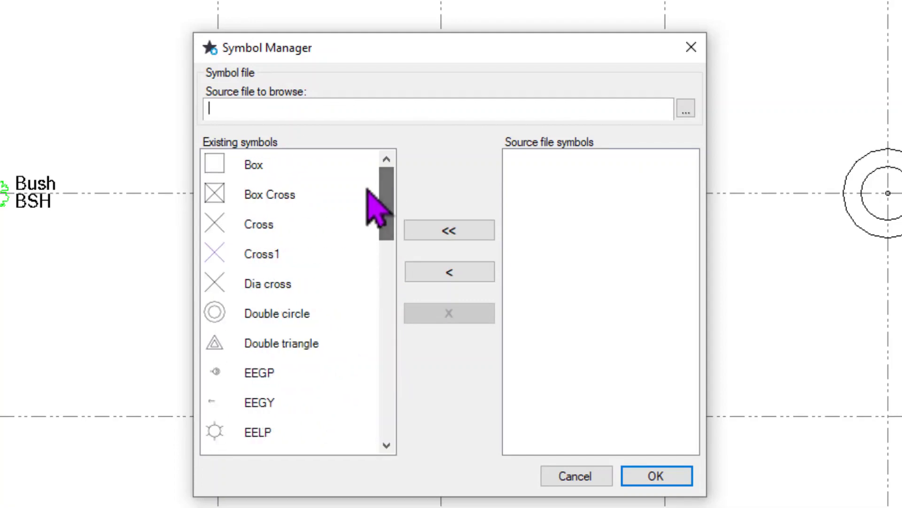
pyautogui.click(686, 109)
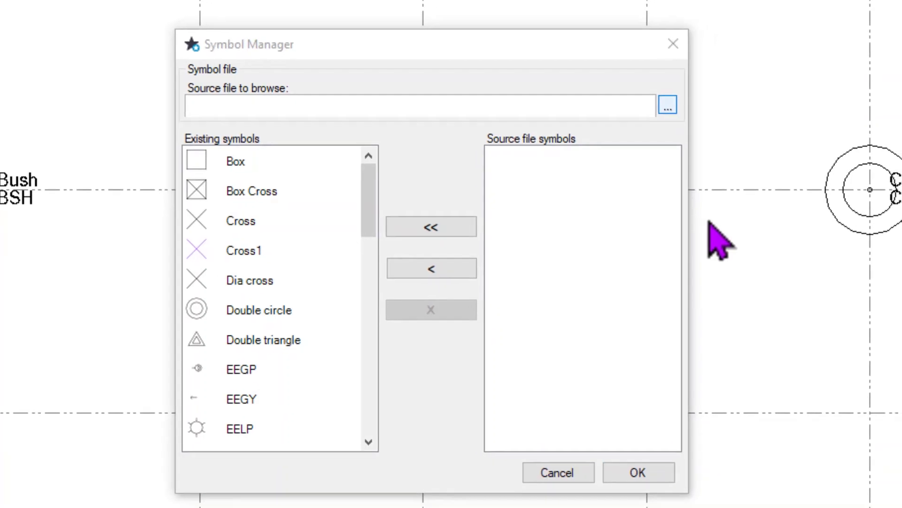
pyautogui.click(709, 435)
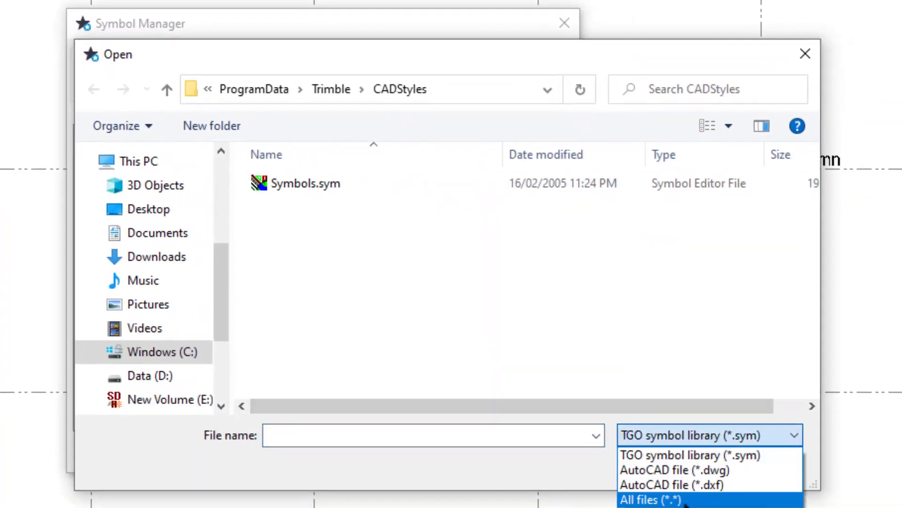
pyautogui.click(684, 500)
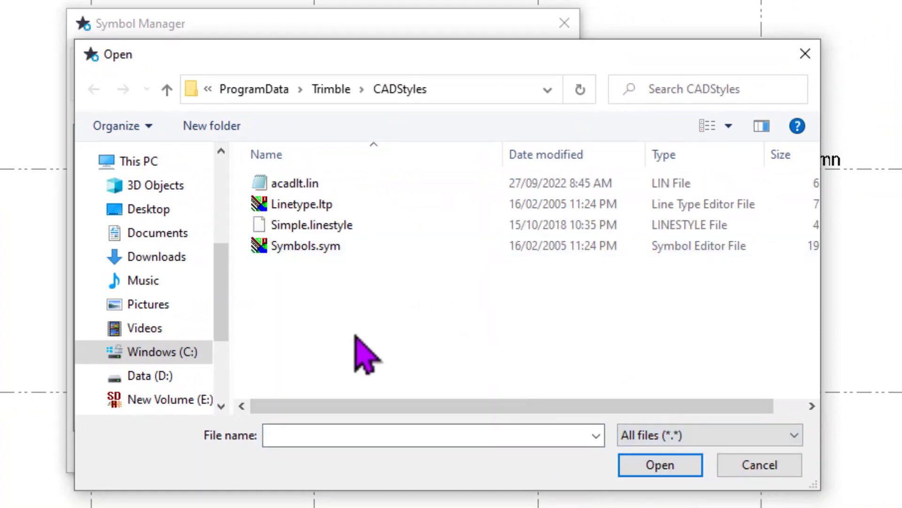
pyautogui.click(680, 441)
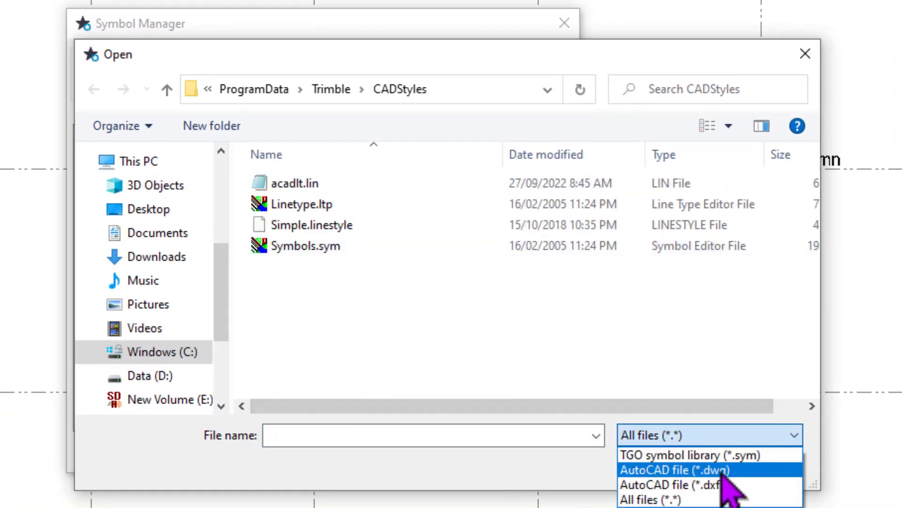
pyautogui.click(524, 479)
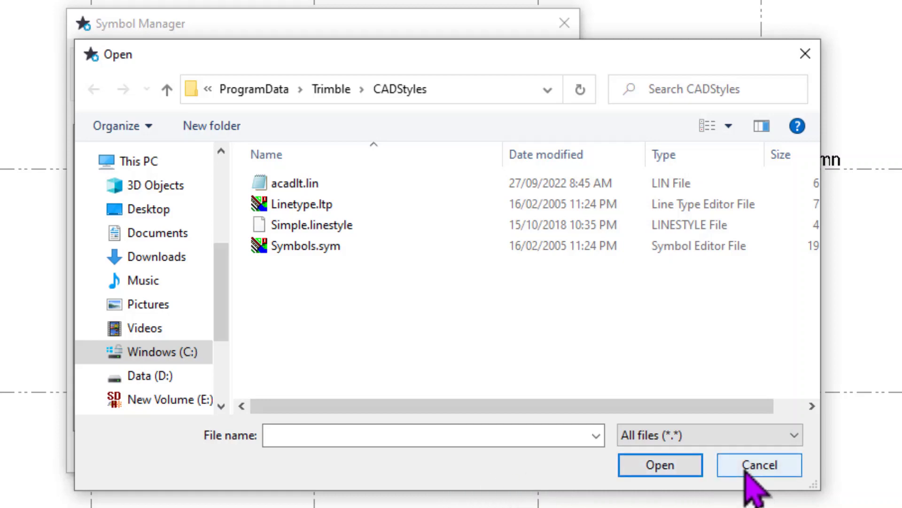
pyautogui.click(777, 476)
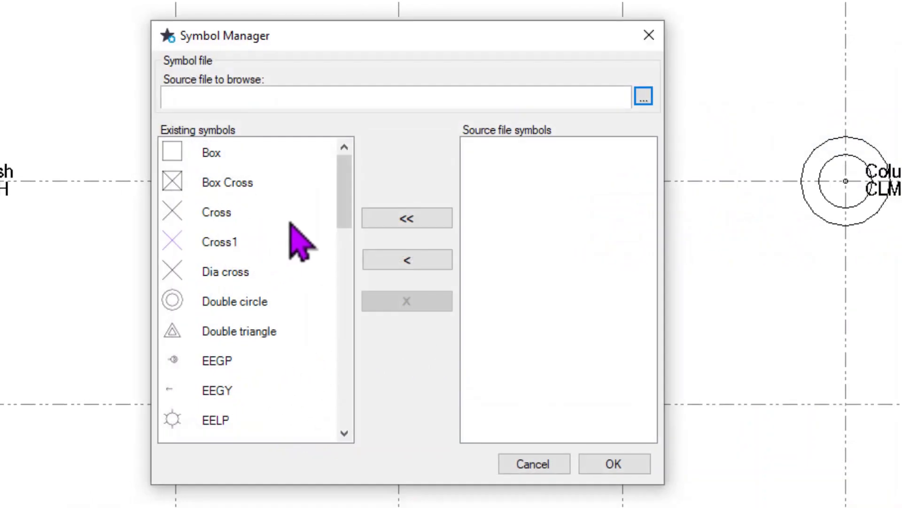
# Step: Pick Tree 2 from the existing symbols and confirm it
pyautogui.moveTo(347, 206); pyautogui.dragTo(355, 402)
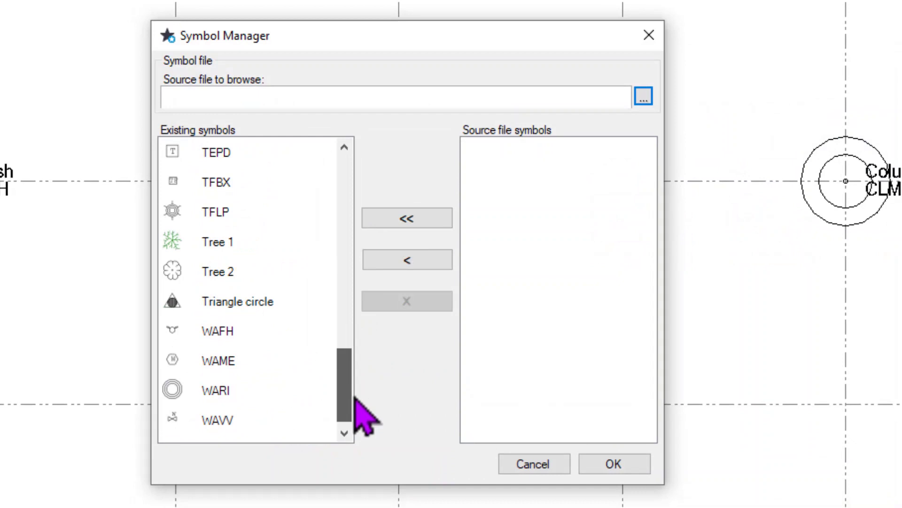
pyautogui.click(222, 275)
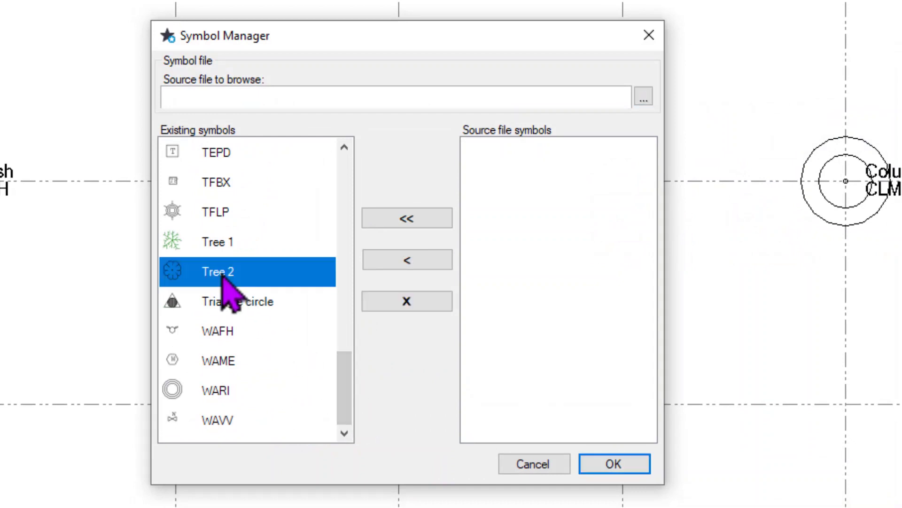
pyautogui.click(611, 466)
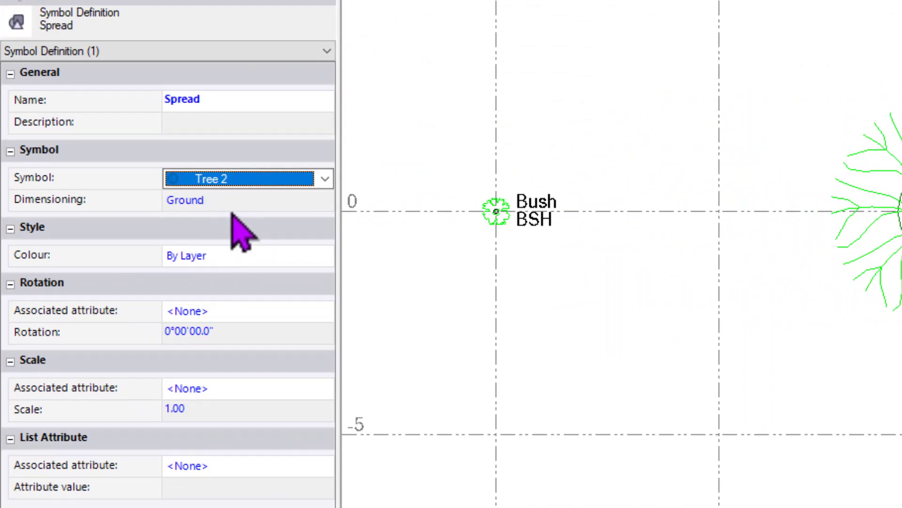
# Step: Set the symbol's Scale associated attribute to Spread (m)
pyautogui.click(250, 396)
pyautogui.click(249, 396)
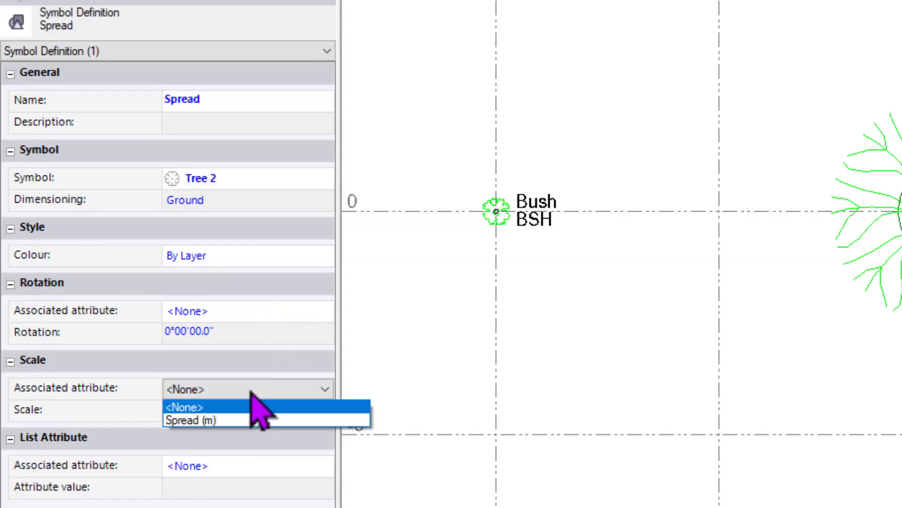
pyautogui.click(214, 420)
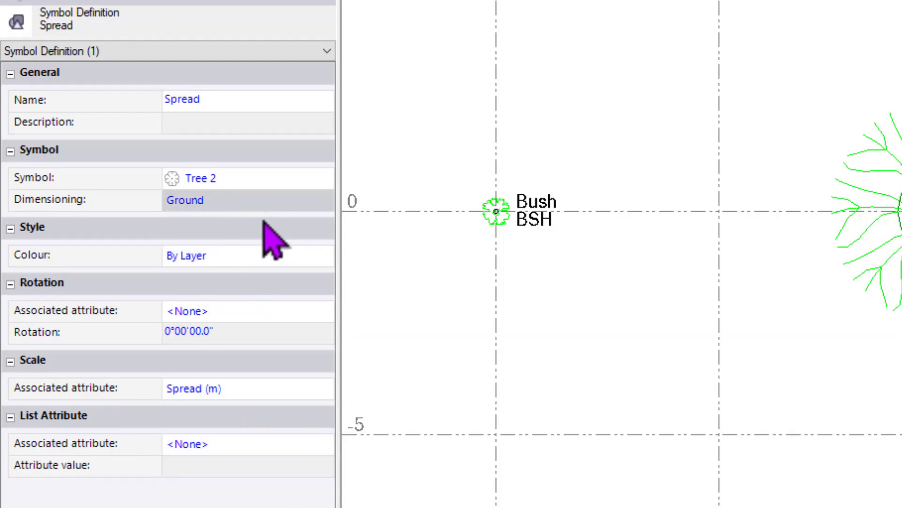
# Step: Set the Spread symbol colour to MediumGreen and expand Amazing Tree's Symbols node
pyautogui.click(249, 256)
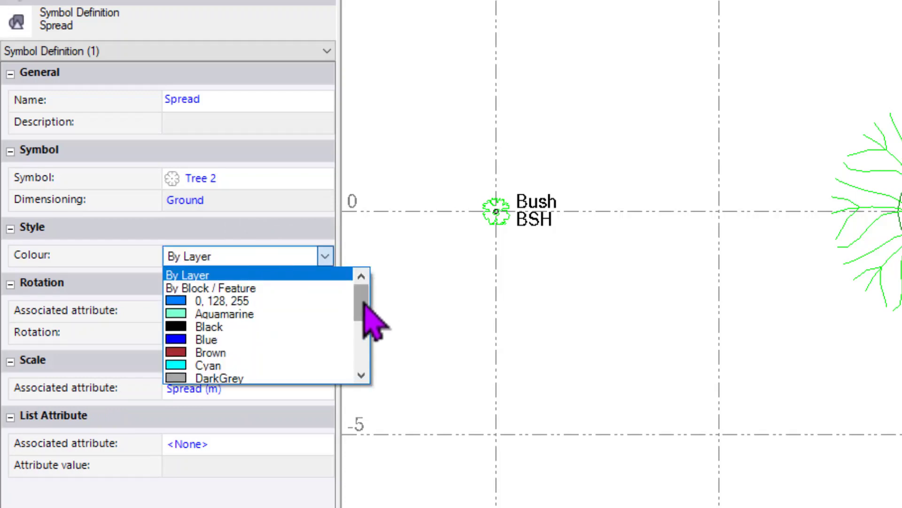
pyautogui.moveTo(362, 302); pyautogui.dragTo(366, 335)
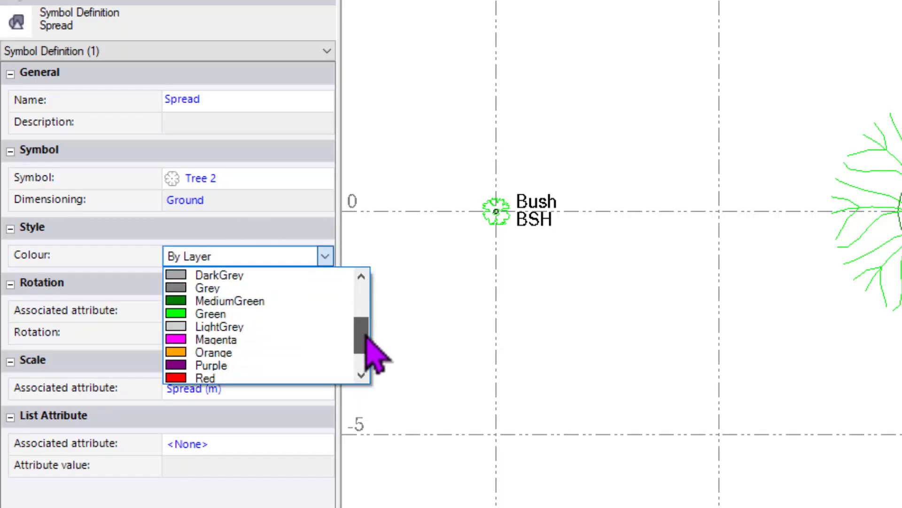
pyautogui.click(230, 303)
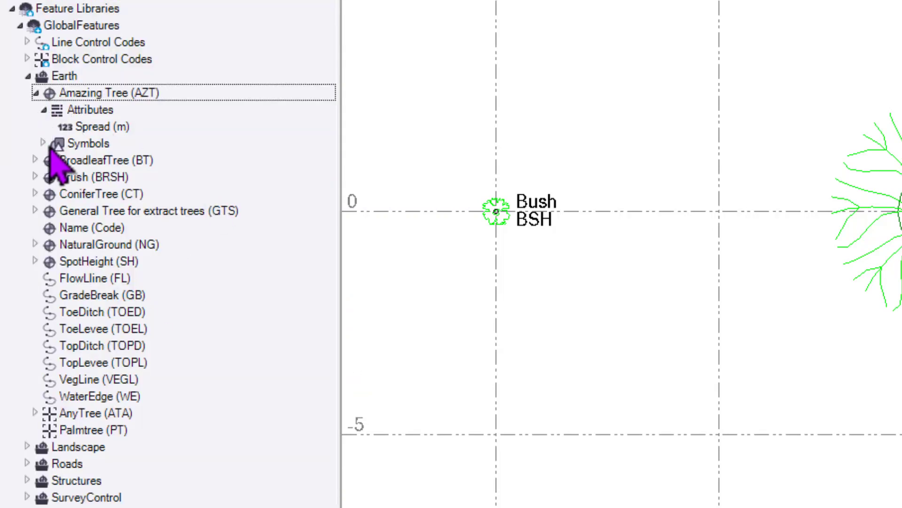
pyautogui.click(49, 145)
pyautogui.click(59, 92)
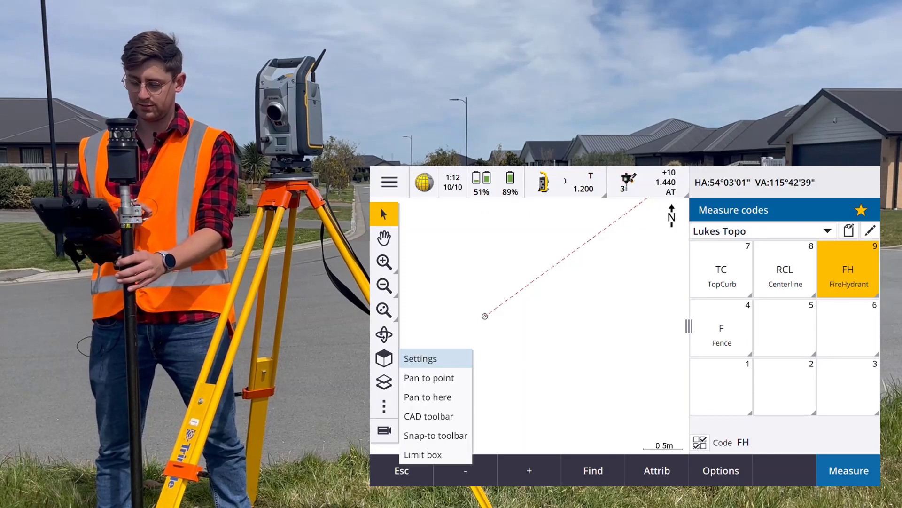
# Step: Switch the map's Point symbols setting to Feature symbols and accept
pyautogui.click(384, 405)
pyautogui.click(421, 358)
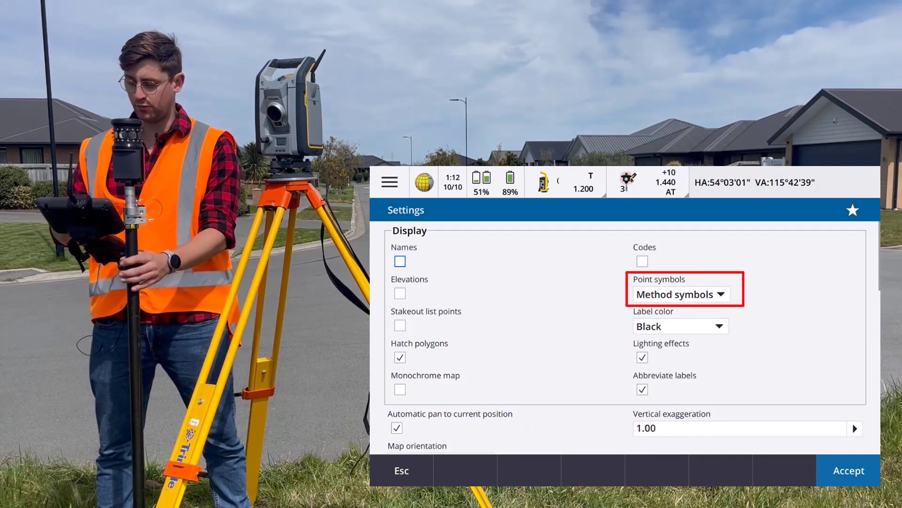
pyautogui.click(682, 294)
pyautogui.click(681, 356)
pyautogui.click(848, 470)
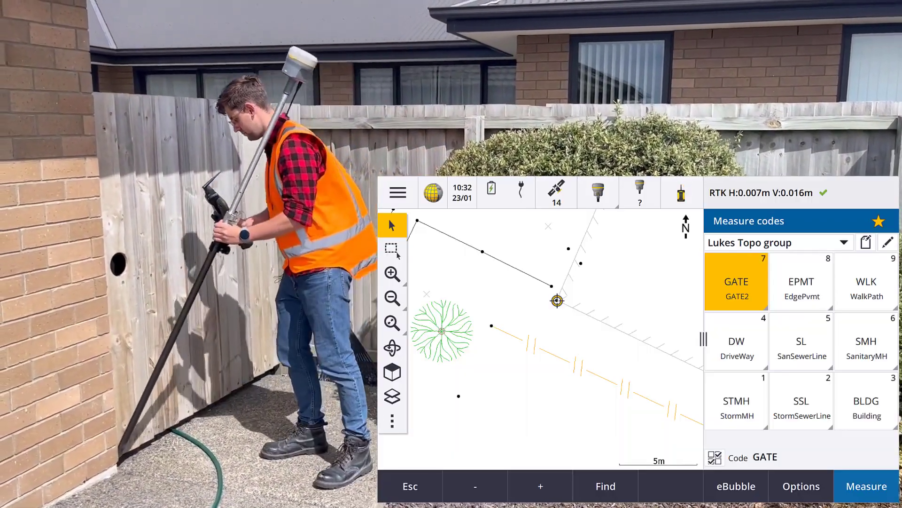
# Step: Measure and store two GATE-coded gate points
pyautogui.press('Return')
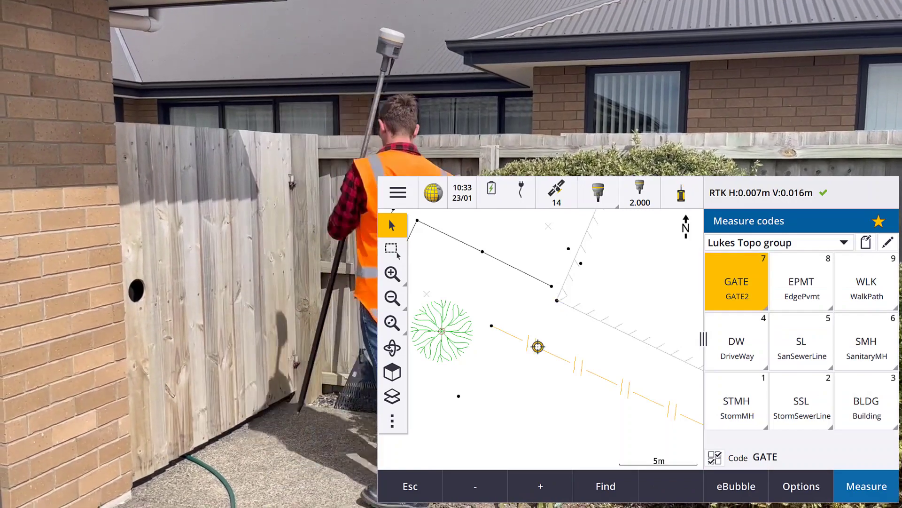
pyautogui.press('Return')
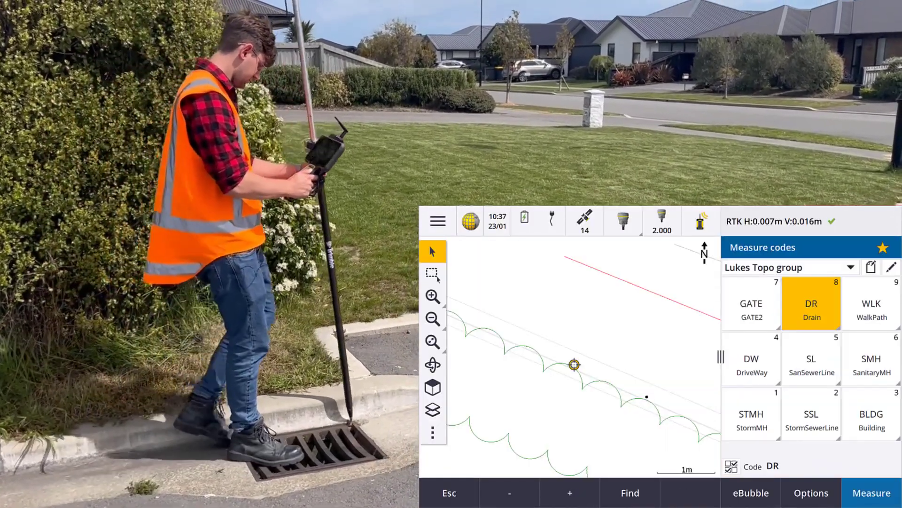
# Step: Measure and store two DR-coded drain corner points
pyautogui.press('Return')
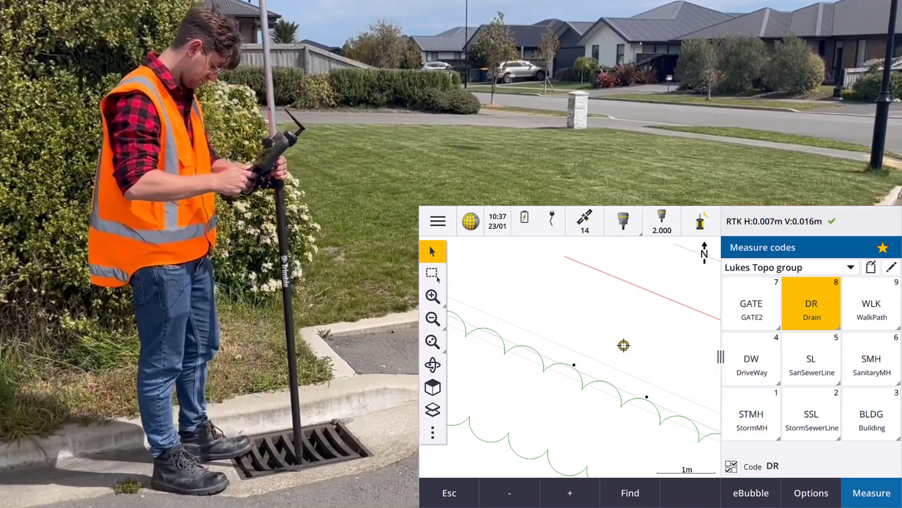
pyautogui.press('Return')
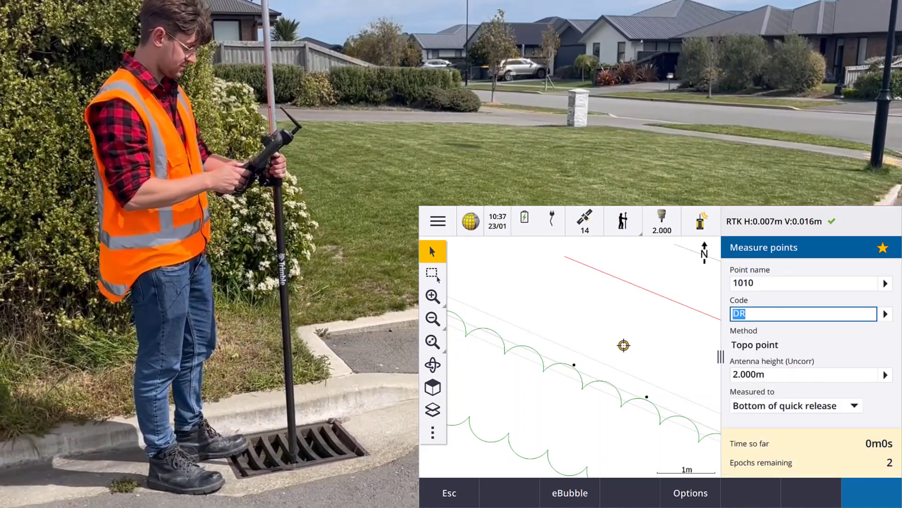